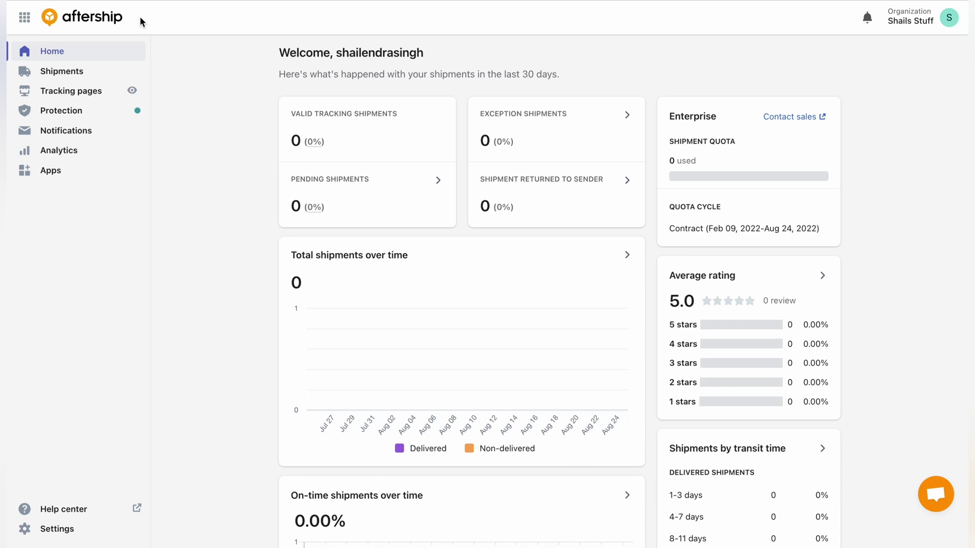
Open AfterShip's Tracking pages section and its Embedded pages settings.
{"action": "left_click", "coordinate": [84, 93]}
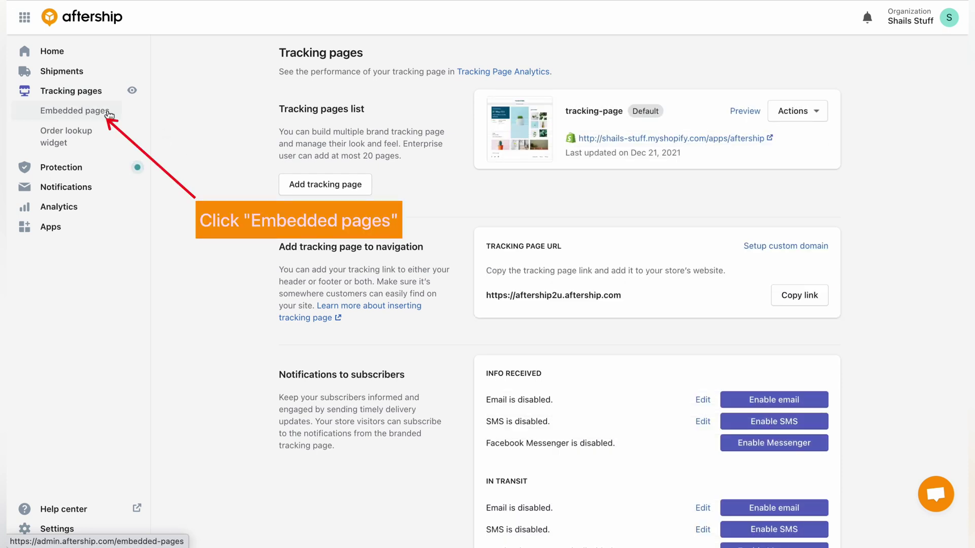
{"action": "left_click", "coordinate": [108, 115]}
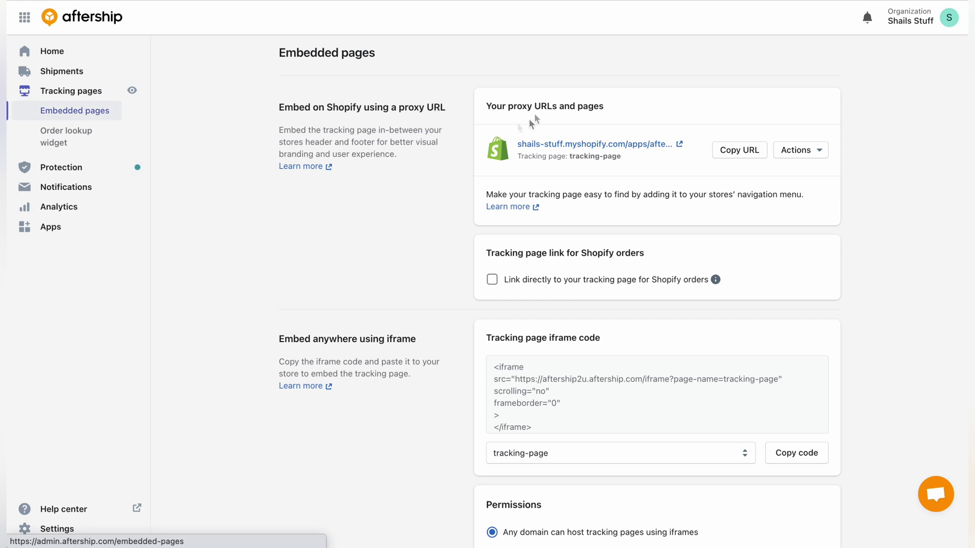
Copy the Shopify proxy URL of the embedded AfterShip tracking page.
{"action": "left_click", "coordinate": [737, 150]}
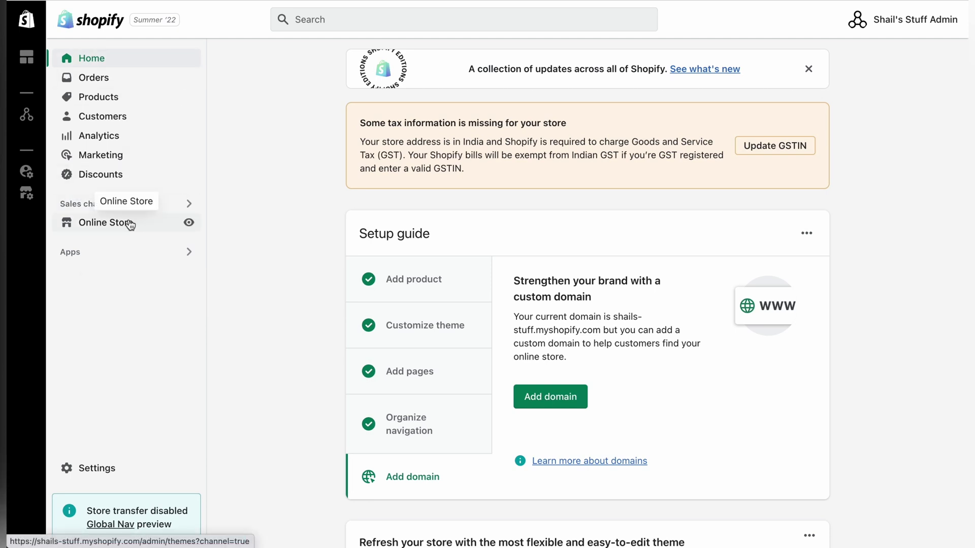
Open the Footer menu from Online Store > Navigation for editing.
{"action": "left_click", "coordinate": [106, 223]}
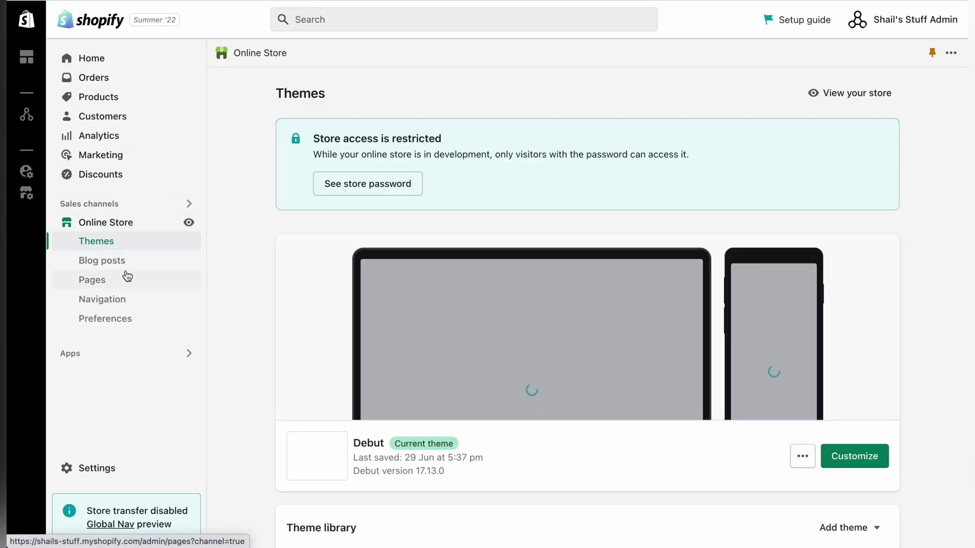
{"action": "left_click", "coordinate": [116, 302]}
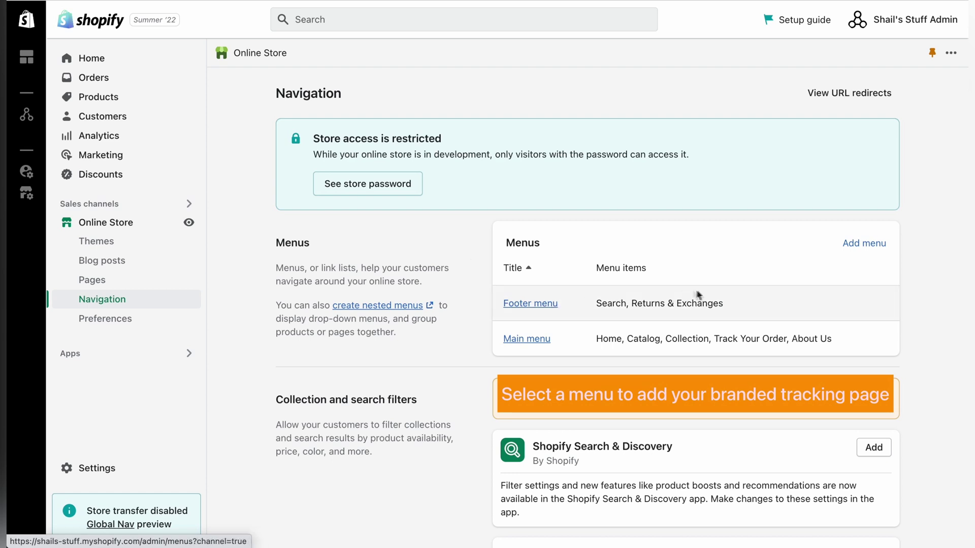
{"action": "left_click", "coordinate": [530, 304]}
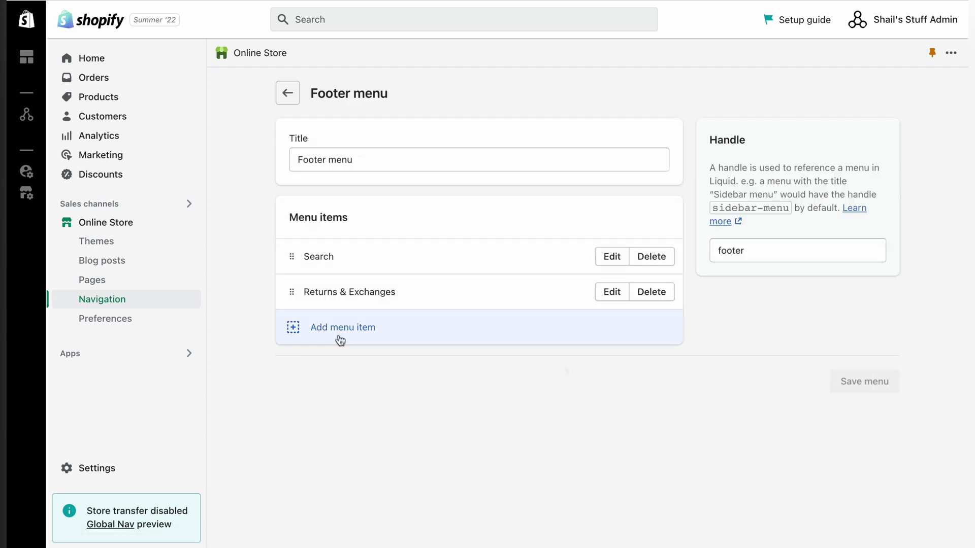
Add a 'Track your order' footer item linked to the pasted AfterShip tracking URL.
{"action": "left_click", "coordinate": [368, 329]}
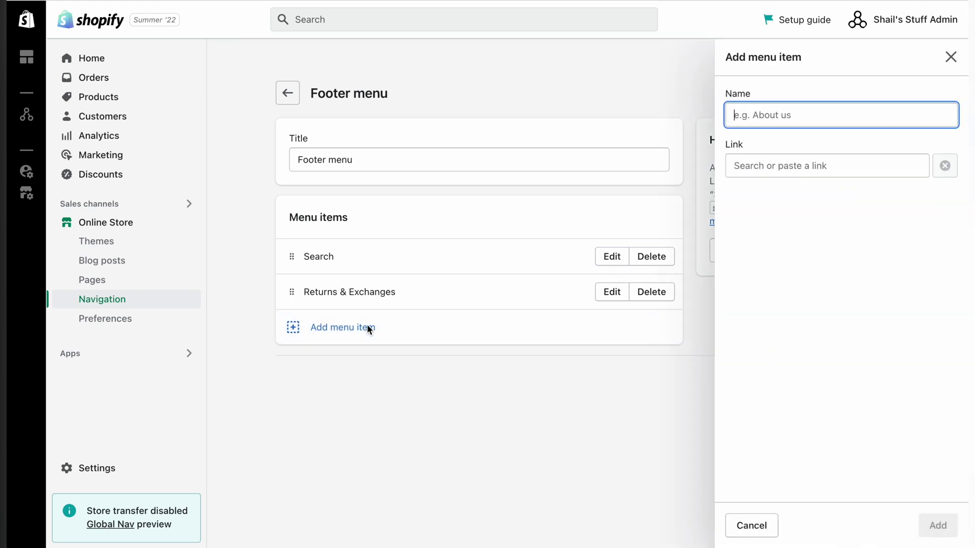
{"action": "type", "text": "Track y"}
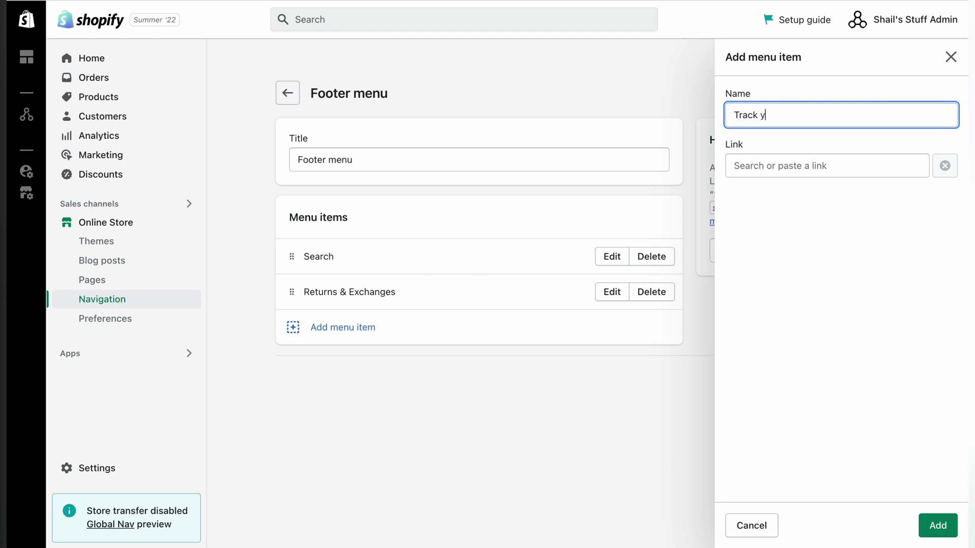
{"action": "type", "text": "our order"}
{"action": "left_click", "coordinate": [832, 165]}
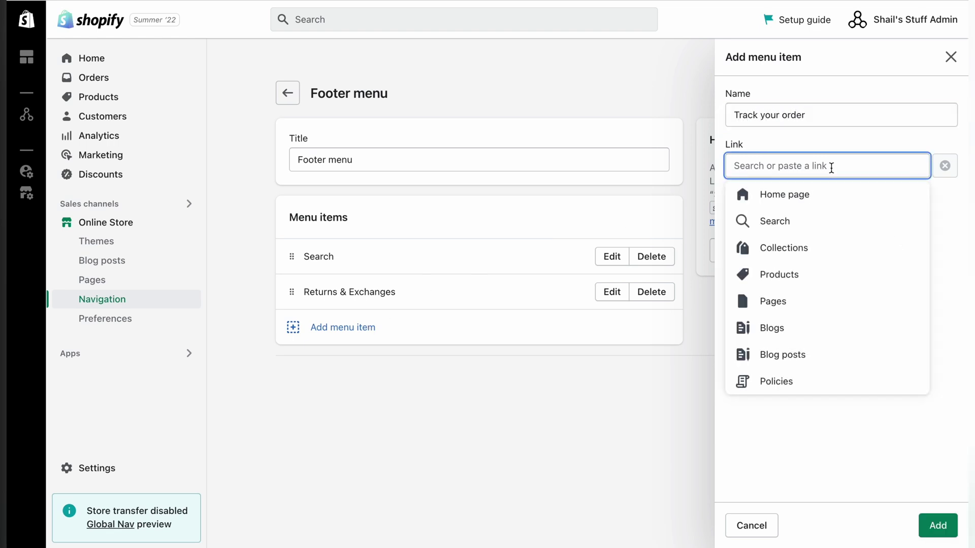
{"action": "key", "text": "ctrl+v"}
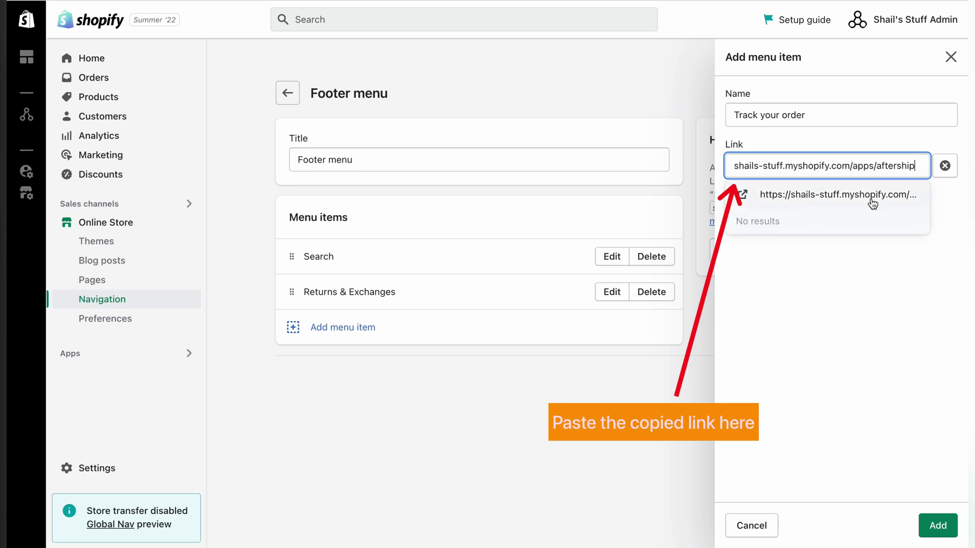
{"action": "left_click", "coordinate": [872, 204]}
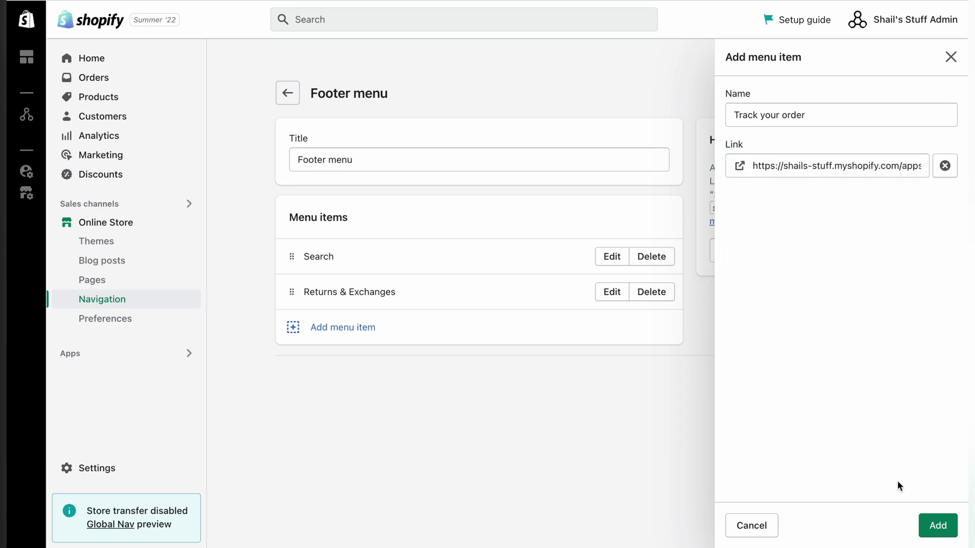
{"action": "left_click", "coordinate": [937, 525]}
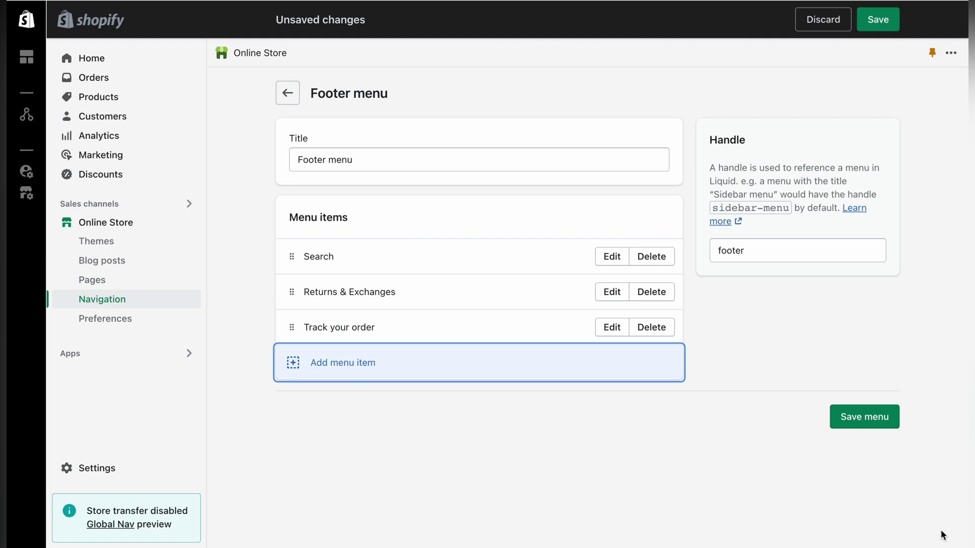
Save the Footer menu with the new Track your order item.
{"action": "left_click", "coordinate": [864, 423]}
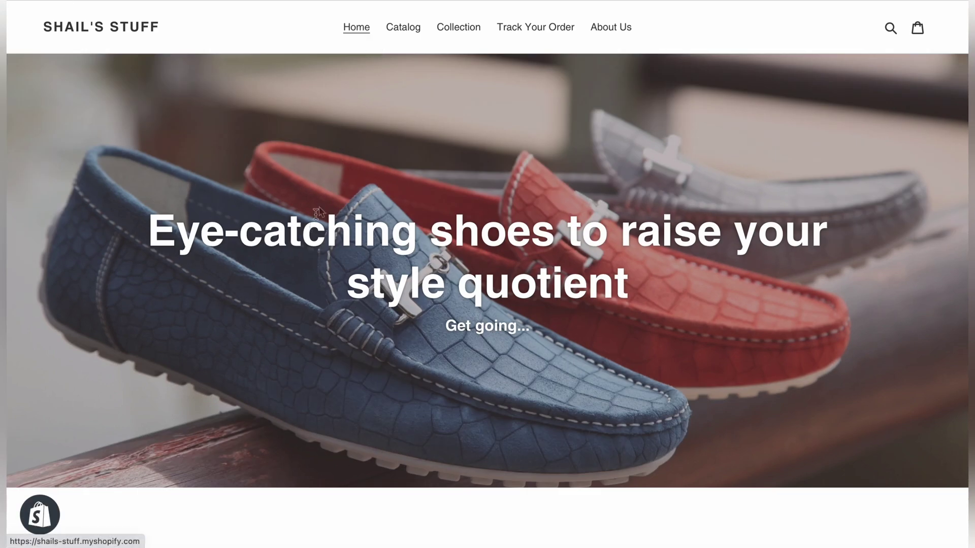
{"action": "scroll", "coordinate": [309, 229], "scroll_direction": "down", "scroll_amount": 10}
{"action": "scroll", "coordinate": [309, 229], "scroll_direction": "down", "scroll_amount": 10}
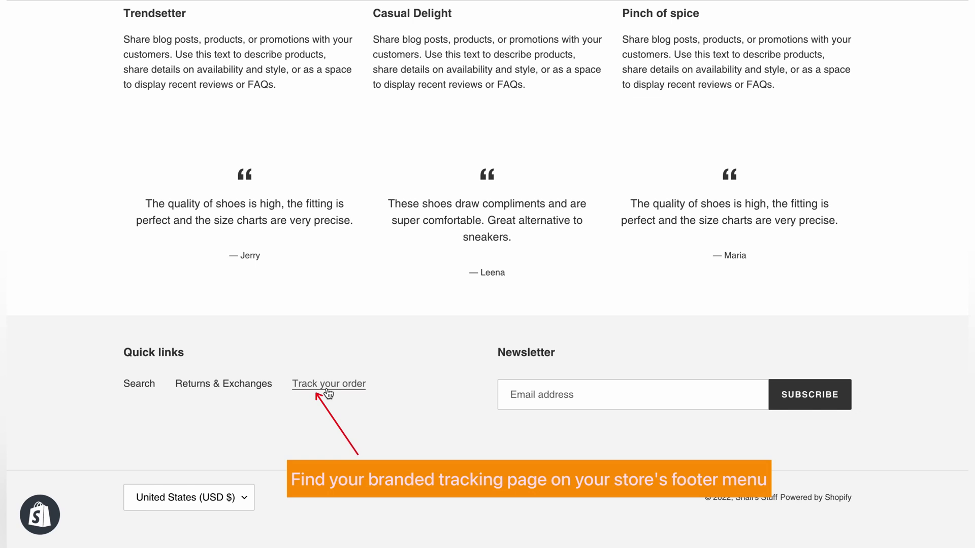
Follow the storefront footer's Track your order link to the Track Order Status page.
{"action": "left_click", "coordinate": [327, 387]}
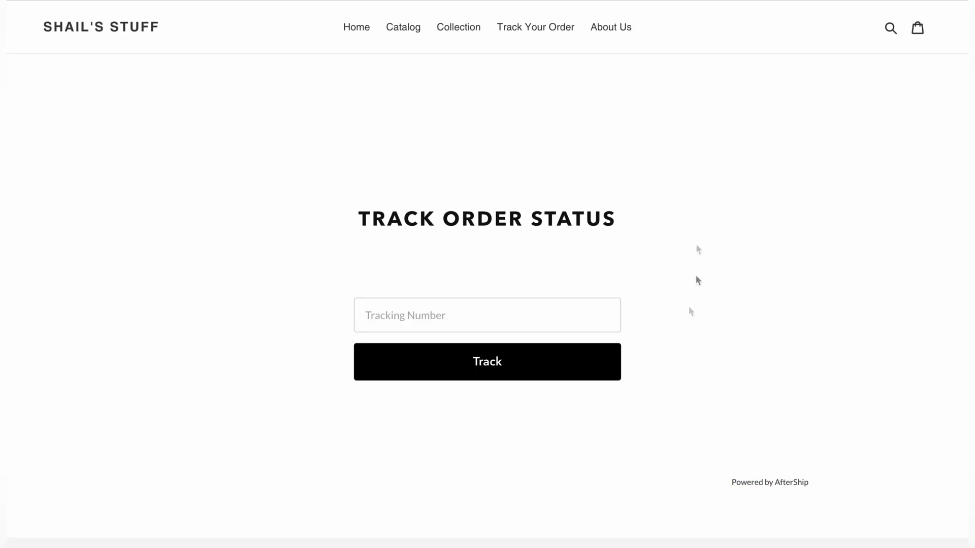